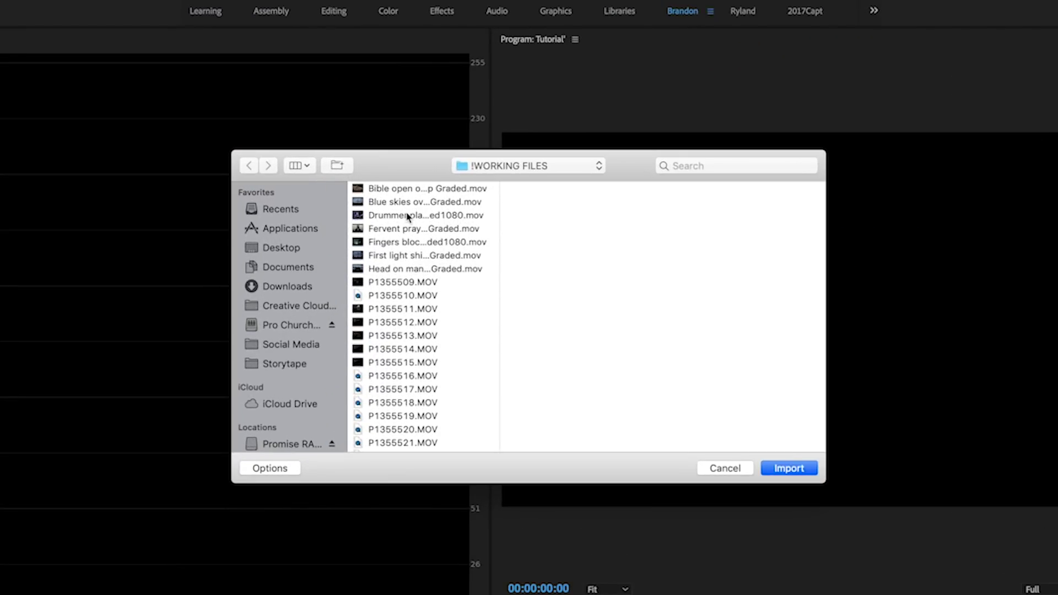
# - Import the 'First light shines on wooden cross' clip to V1 and replace it with an After Effects composition
pyautogui.click(390, 257)
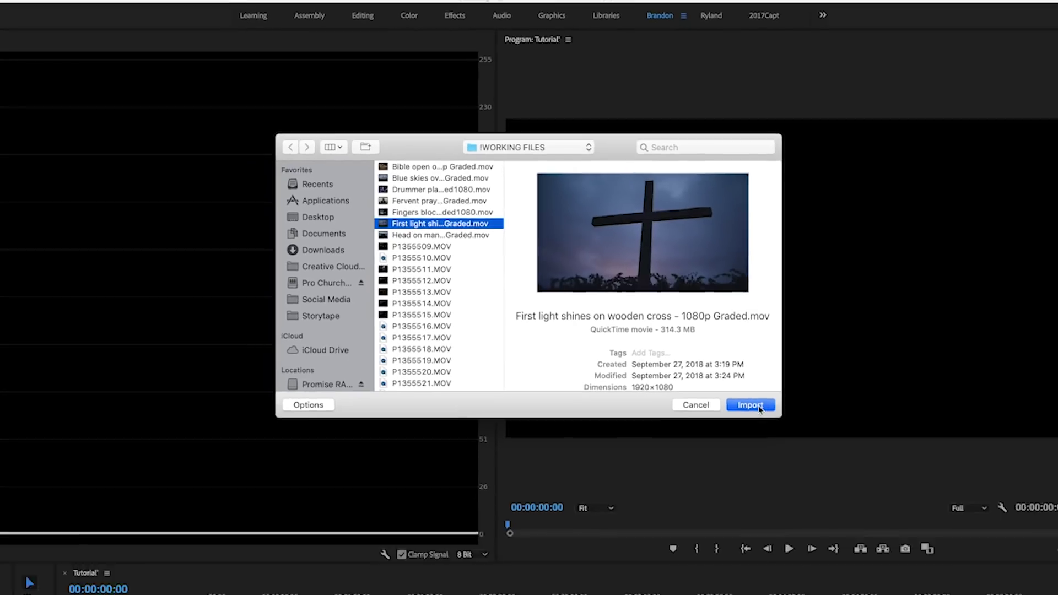
pyautogui.press('Return')
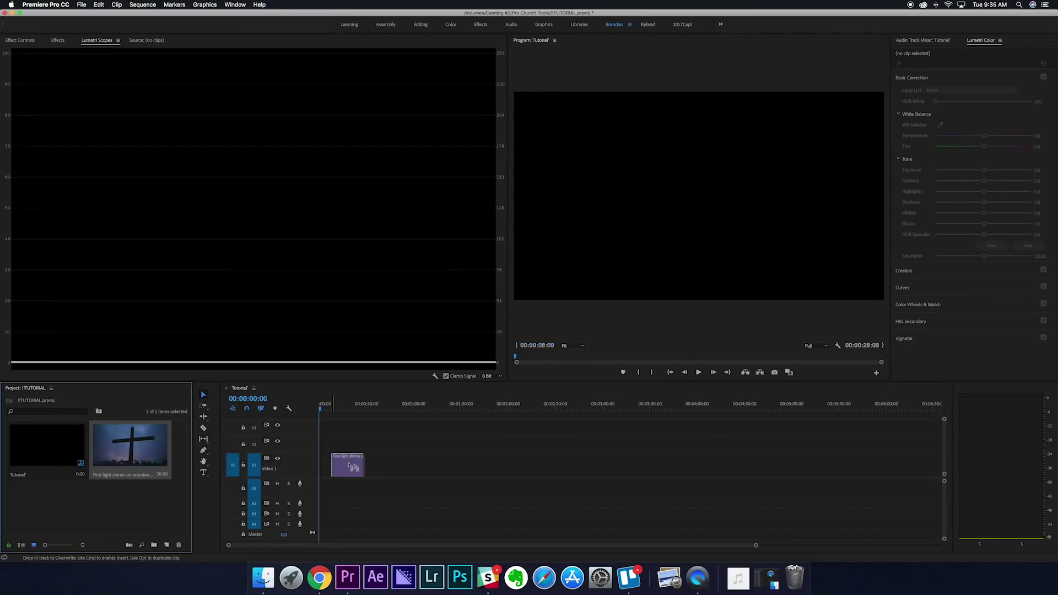
pyautogui.moveTo(130, 450); pyautogui.dragTo(334, 465)
pyautogui.rightClick(335, 464)
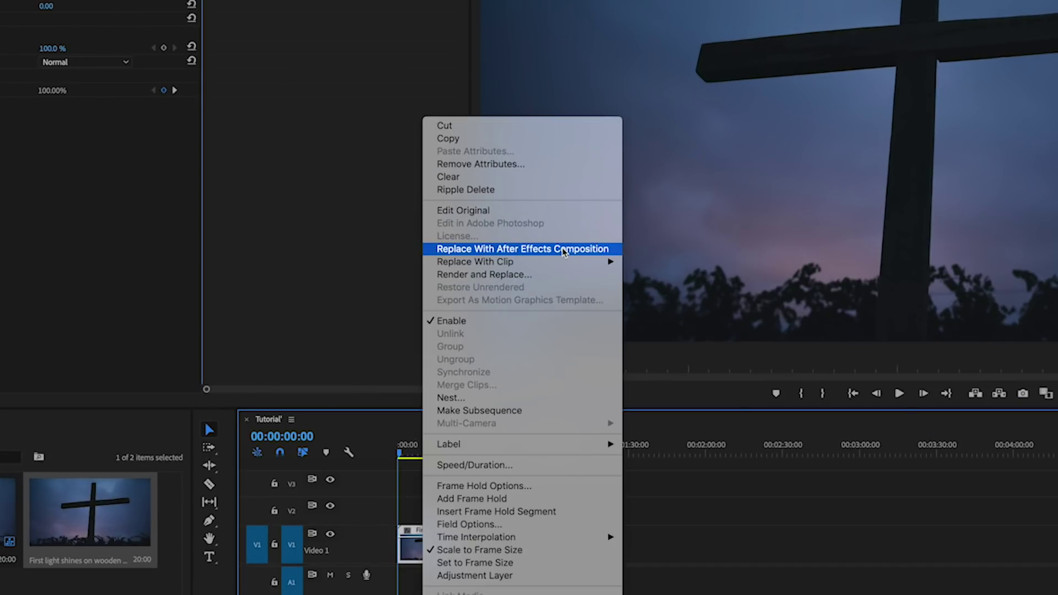
pyautogui.click(565, 252)
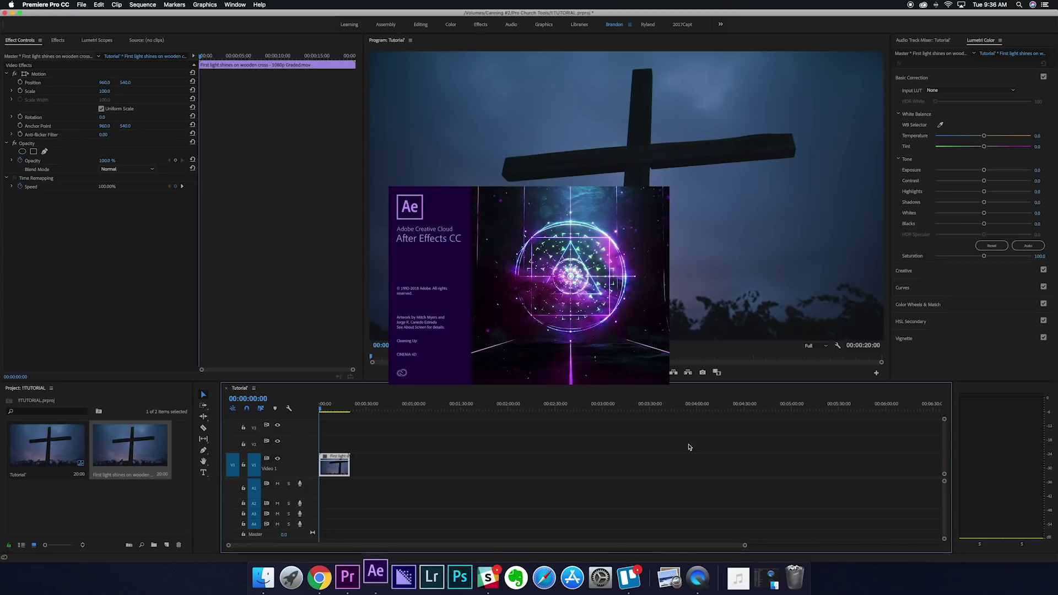
# - Save the After Effects project to the Desktop as 'Line Tutorial'
pyautogui.press('super+s')
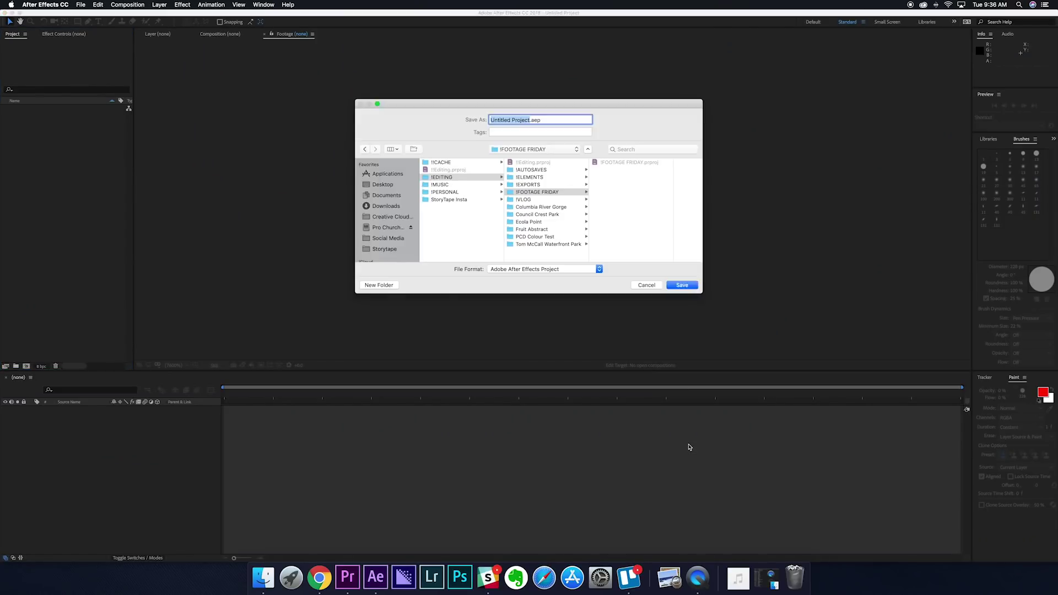
pyautogui.scroll(-2, 416, 241)
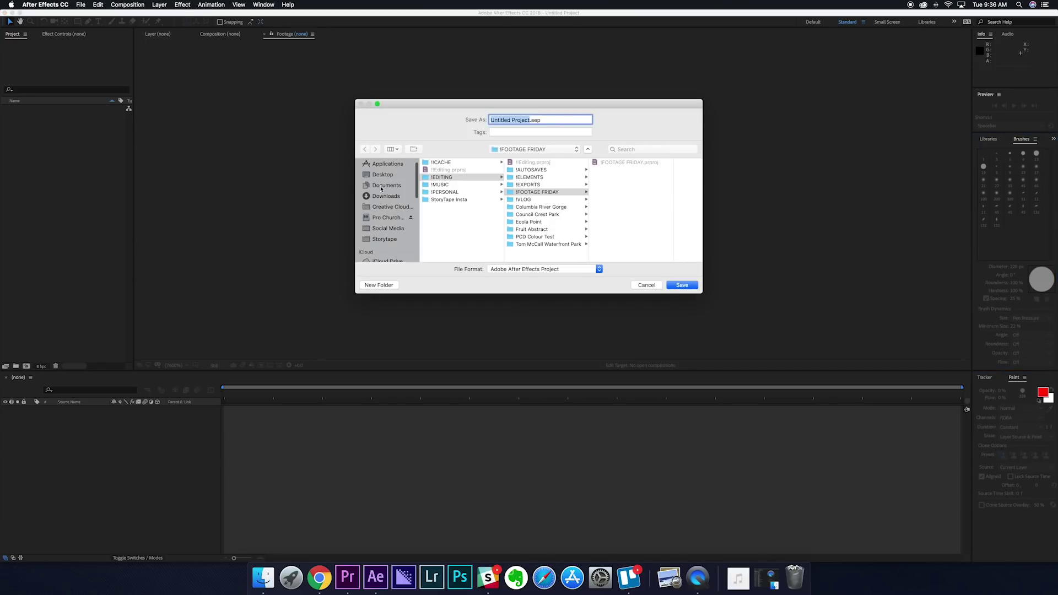
pyautogui.click(382, 174)
pyautogui.write('Line Tutorial')
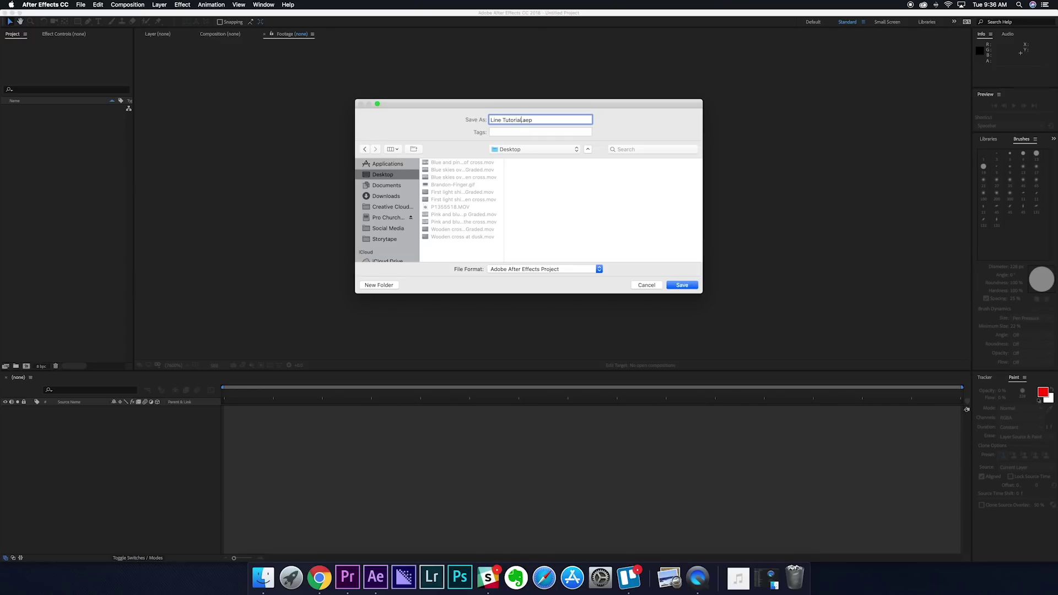
pyautogui.click(682, 285)
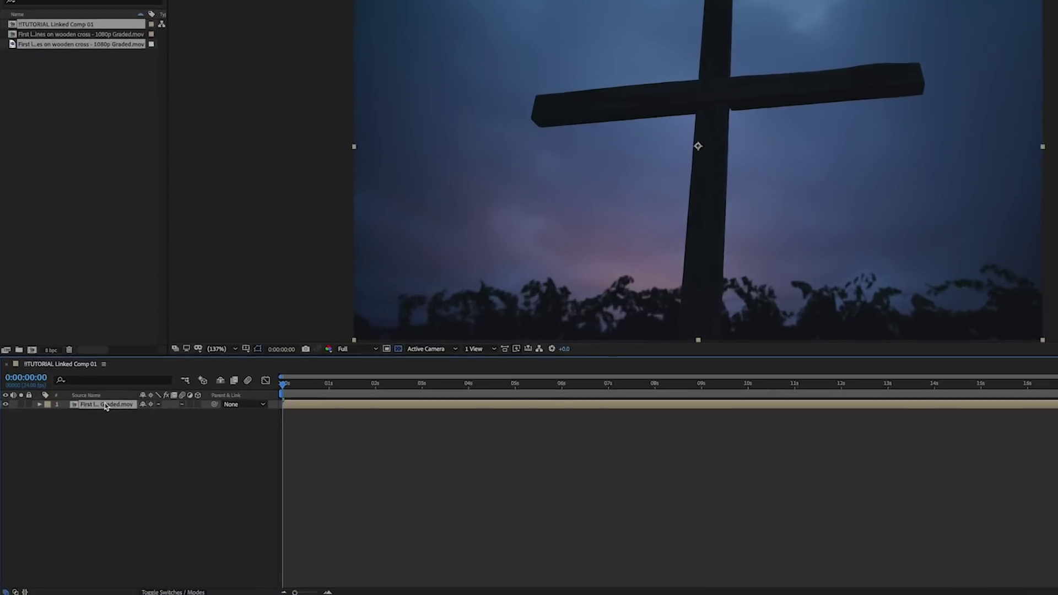
# - Open the cross footage's composition, select its layer, and show the Paint panel with the Brush tool
pyautogui.doubleClick(84, 410)
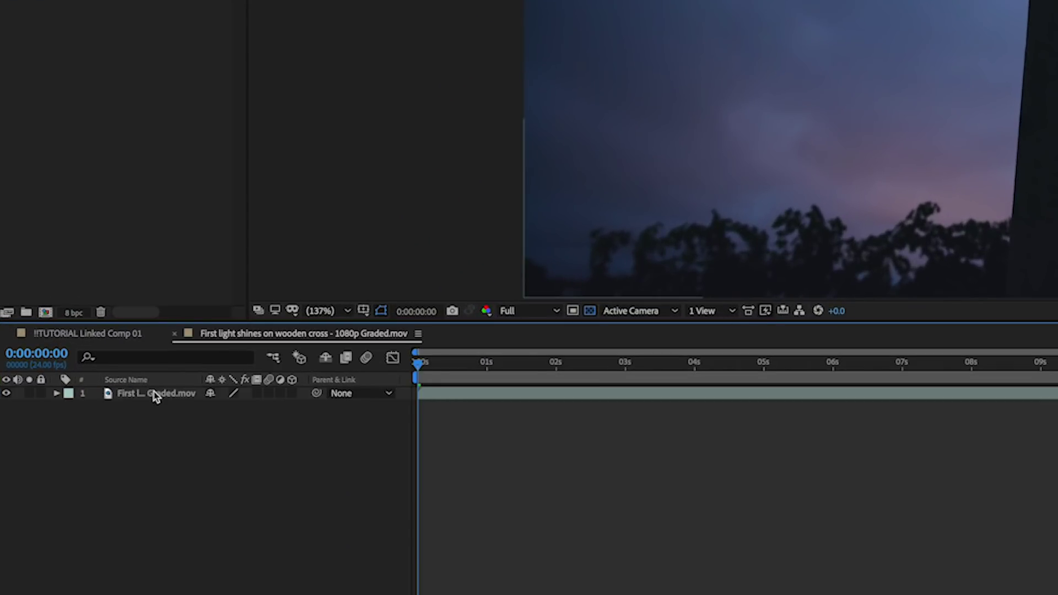
pyautogui.click(140, 394)
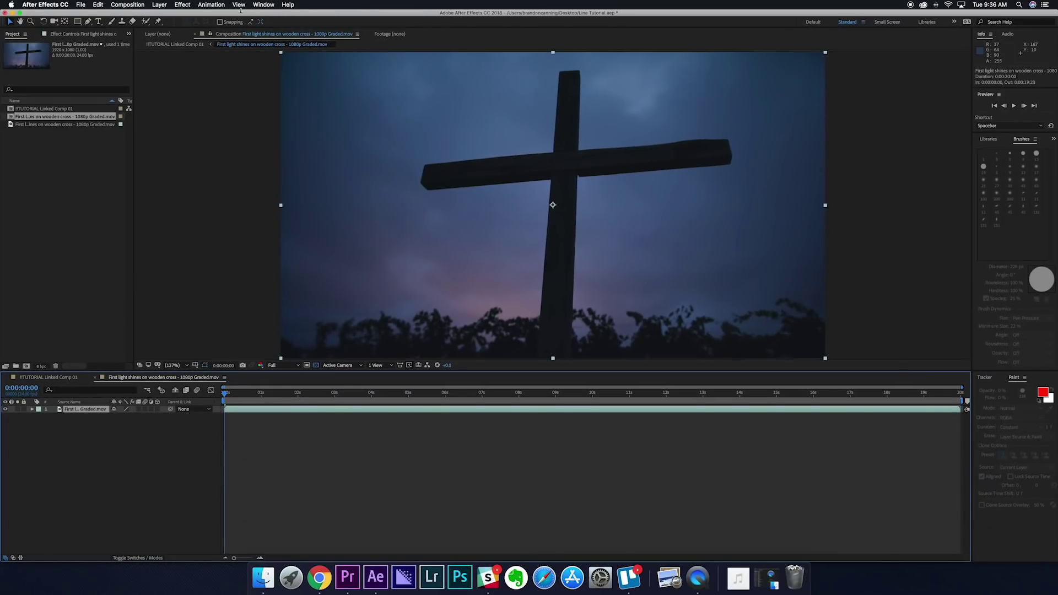
pyautogui.click(263, 4)
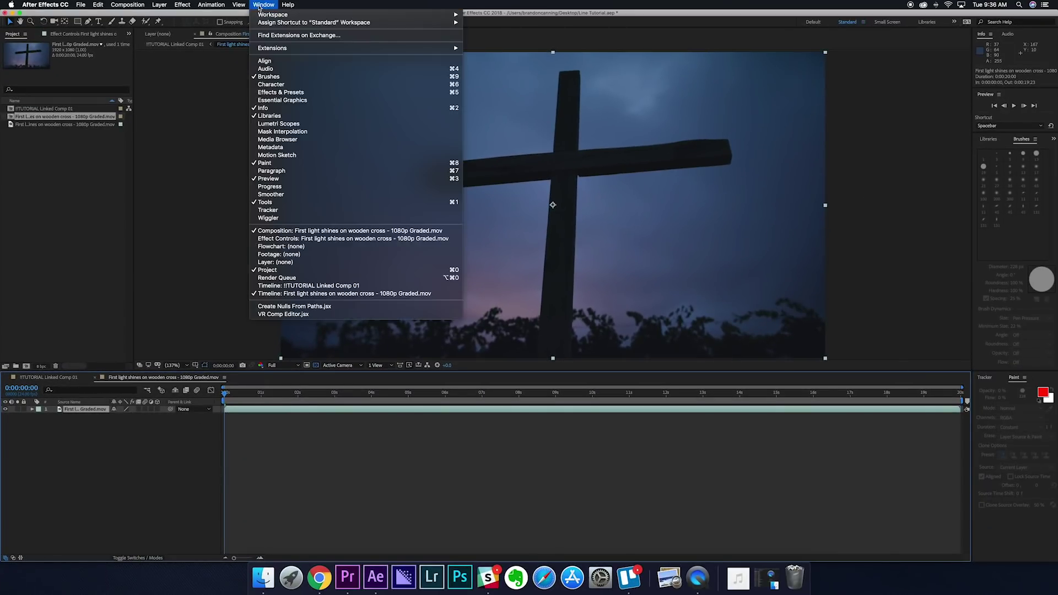
pyautogui.click(266, 164)
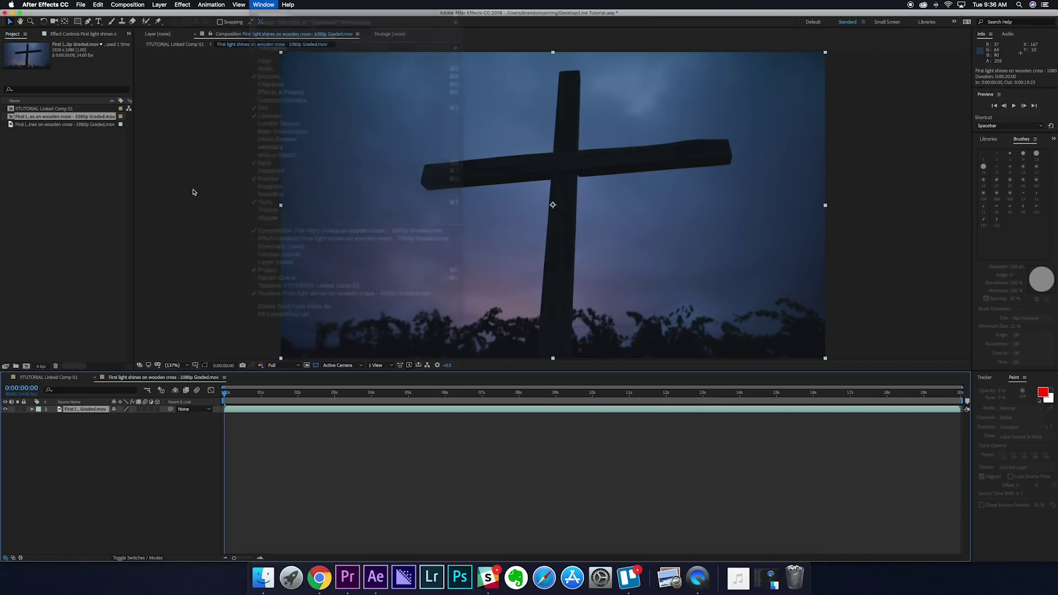
pyautogui.click(112, 22)
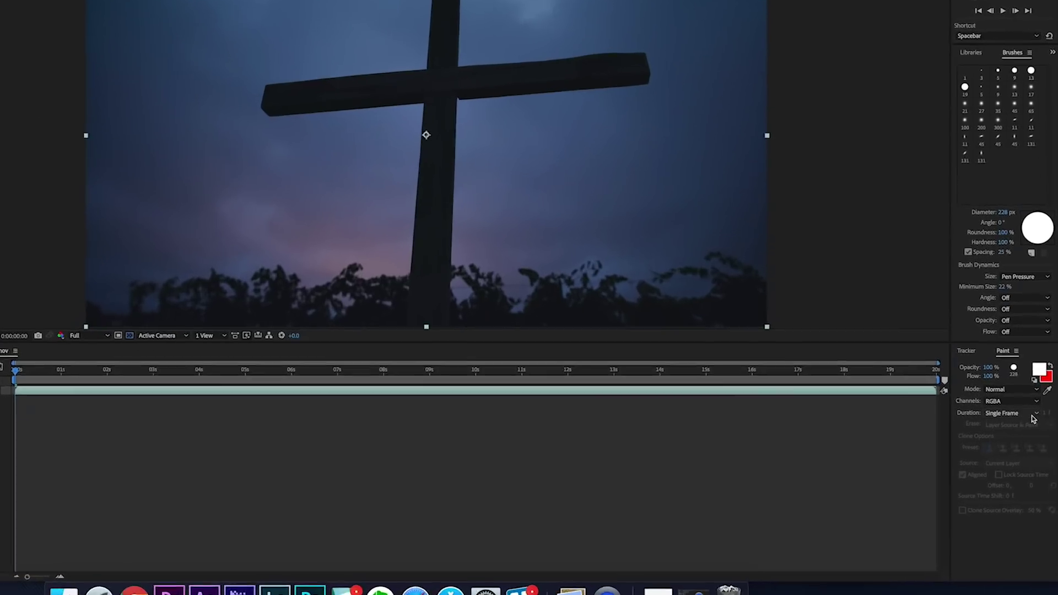
# - Set the paint stroke duration to Single Frame and choose the 19 px Hard Round brush
pyautogui.click(1034, 418)
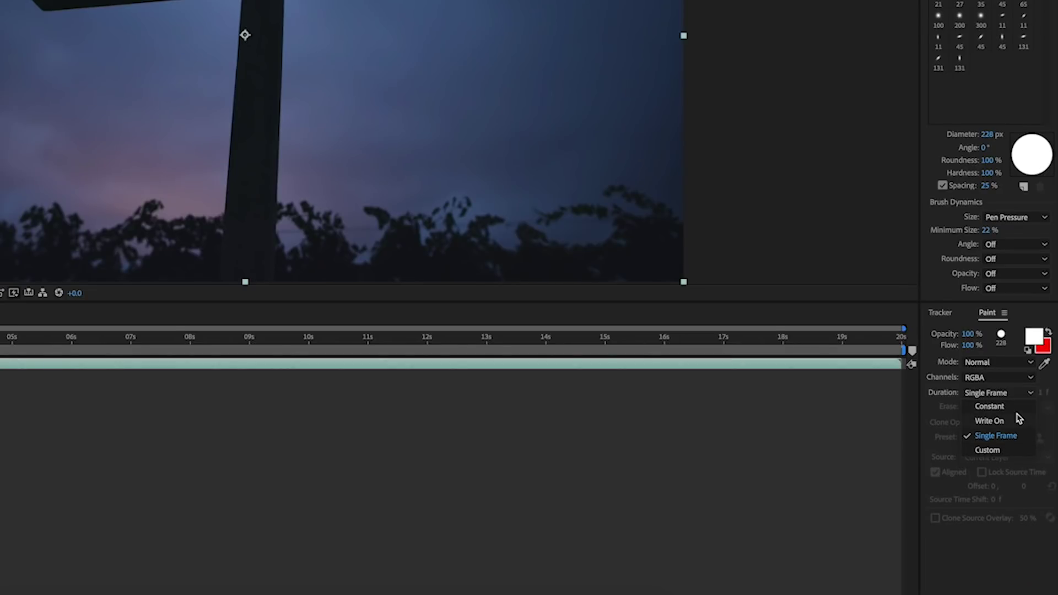
pyautogui.click(1028, 426)
pyautogui.click(1024, 393)
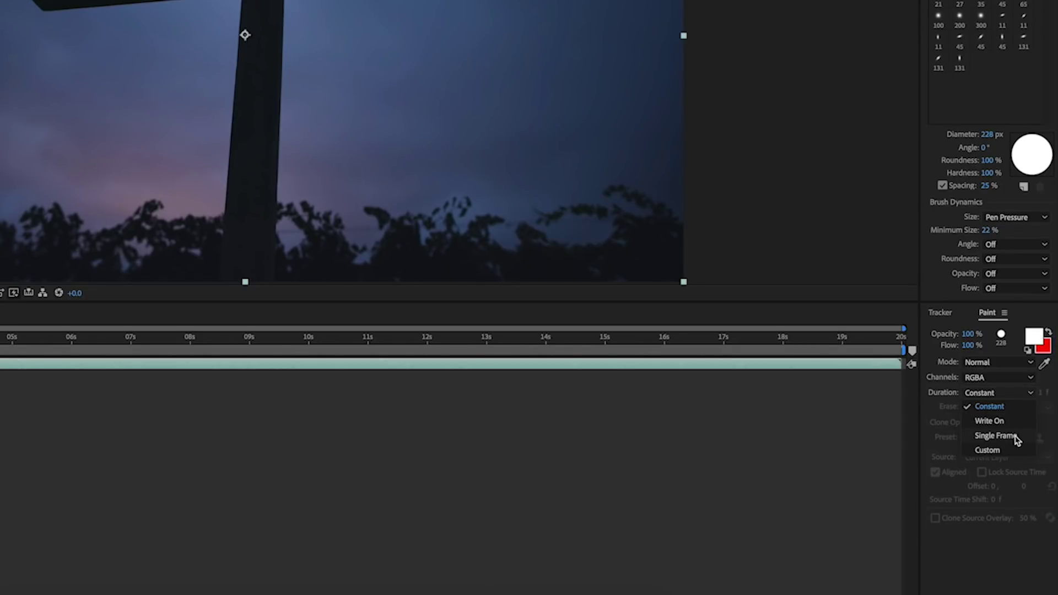
pyautogui.click(1008, 438)
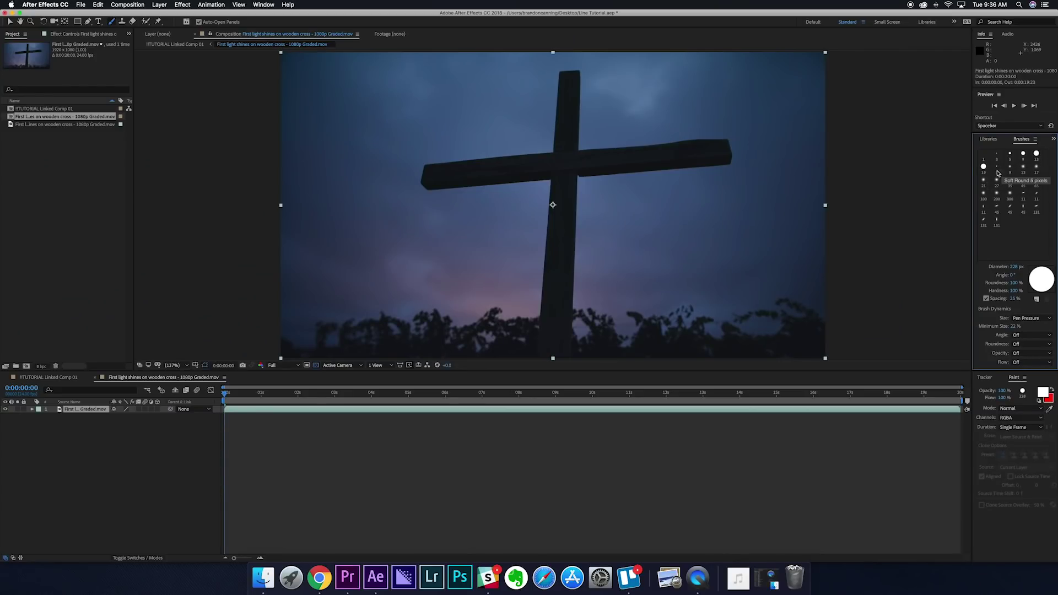
pyautogui.click(984, 169)
pyautogui.click(984, 169)
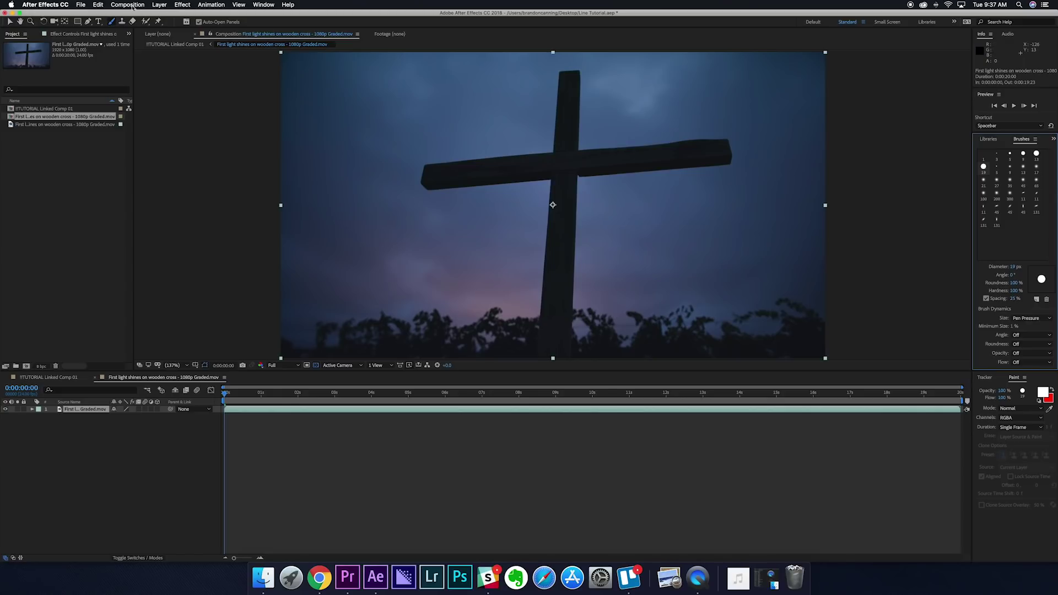
pyautogui.click(573, 289)
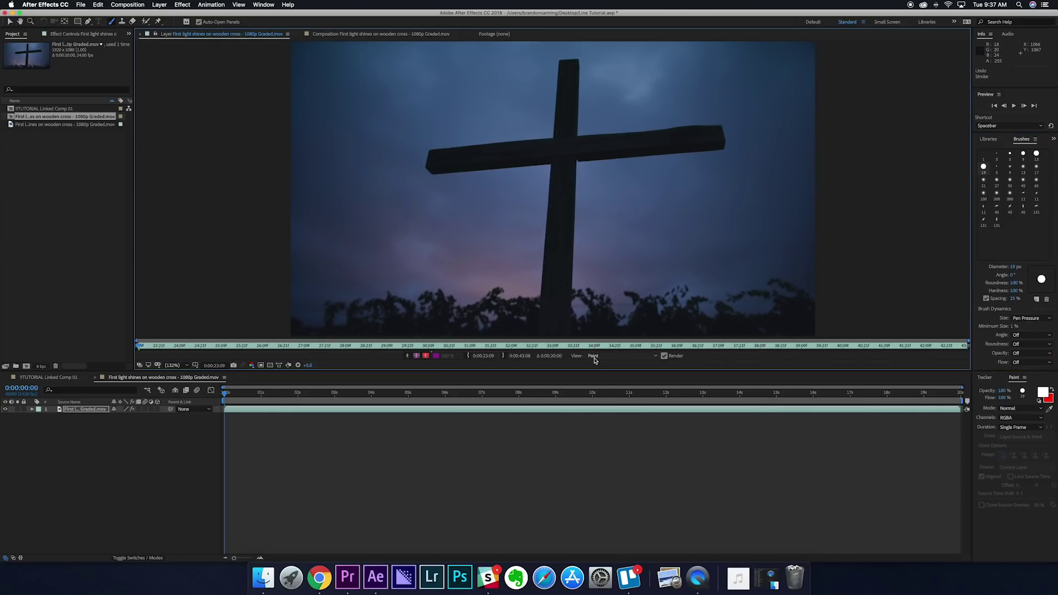
# - Paint three successive single-frame white strokes up the cross's post, advancing one frame after each
pyautogui.moveTo(571, 338); pyautogui.dragTo(573, 291)
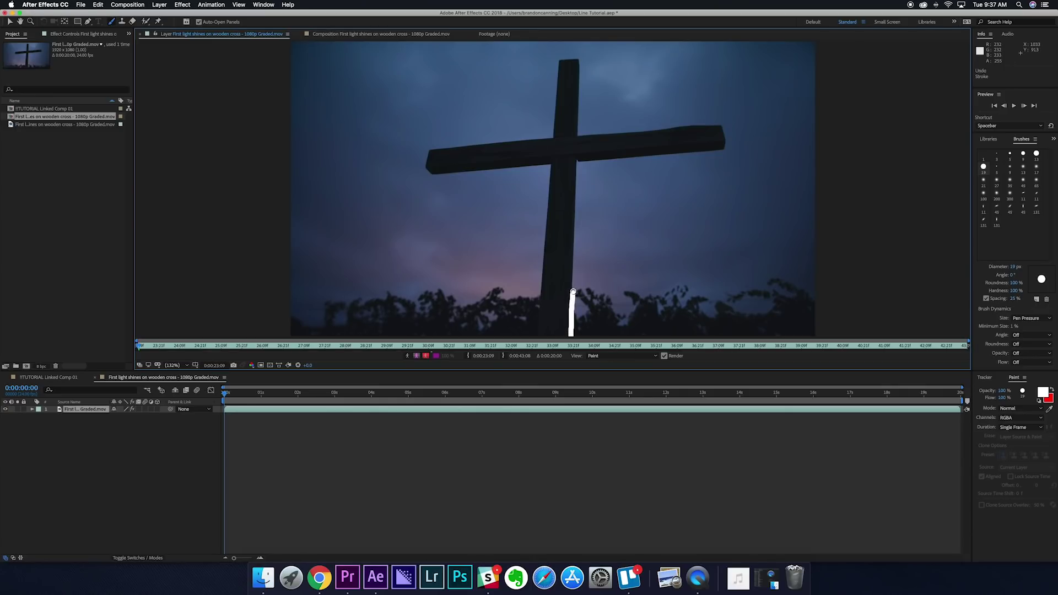
pyautogui.press('pagedown')
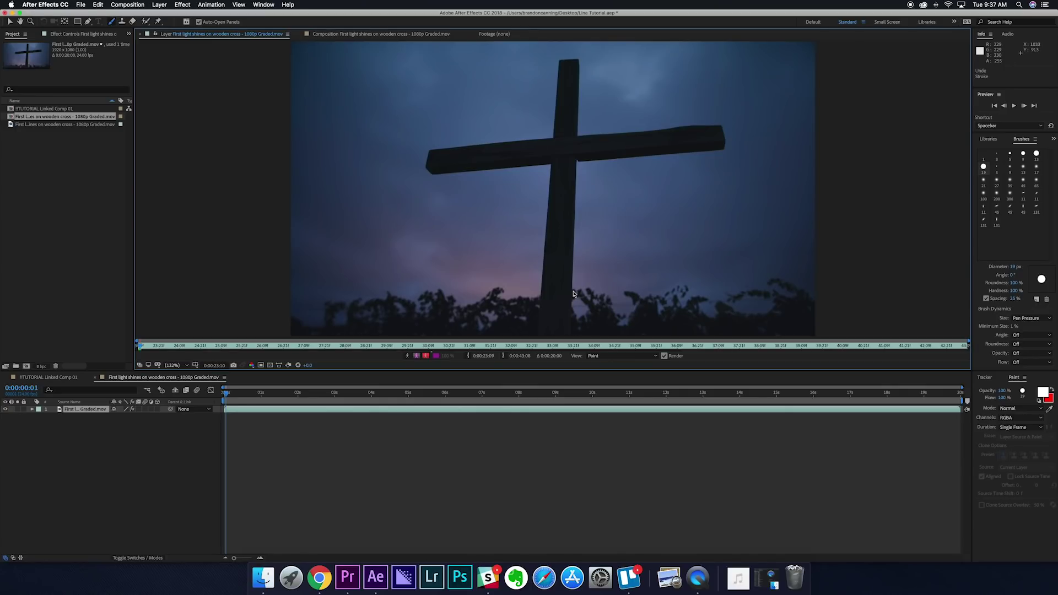
pyautogui.moveTo(572, 302); pyautogui.dragTo(571, 258)
pyautogui.press('pagedown')
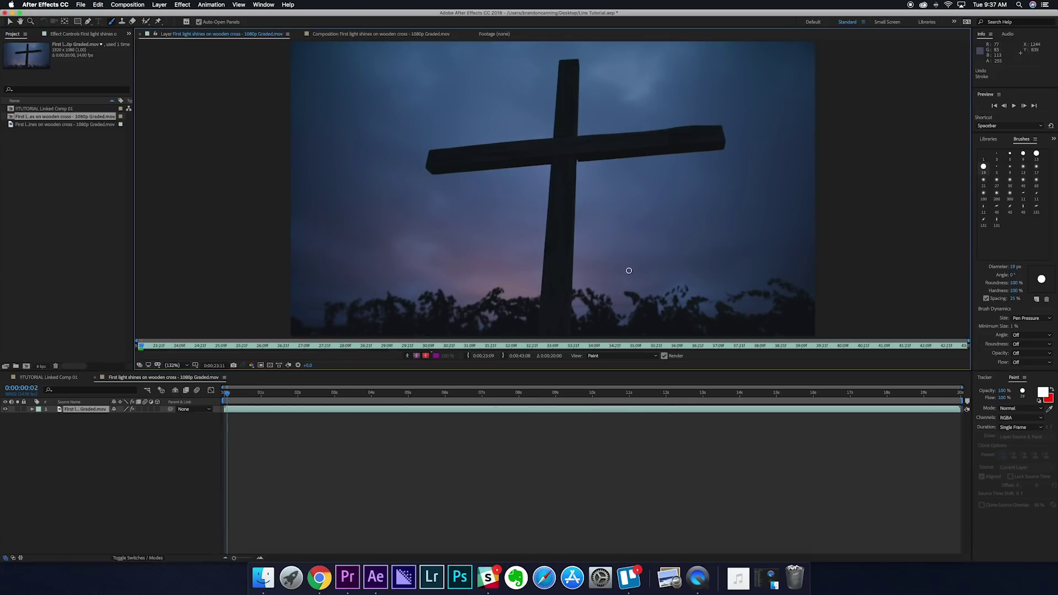
pyautogui.moveTo(573, 273)
pyautogui.mouseDown()
pyautogui.moveTo(576, 161)
pyautogui.moveTo(713, 153)
pyautogui.moveTo(724, 131)
pyautogui.moveTo(710, 123)
pyautogui.moveTo(578, 131)
pyautogui.moveTo(572, 56)
pyautogui.moveTo(556, 74)
pyautogui.moveTo(553, 135)
pyautogui.moveTo(431, 146)
pyautogui.moveTo(423, 156)
pyautogui.moveTo(424, 170)
pyautogui.moveTo(453, 174)
pyautogui.moveTo(544, 164)
pyautogui.moveTo(536, 344)
pyautogui.mouseUp()
pyautogui.press('pagedown')
pyautogui.press('pagedown')
pyautogui.press('pagedown')
pyautogui.press('pagedown')
pyautogui.press('pagedown')
pyautogui.press('pagedown')
pyautogui.press('pagedown')
pyautogui.press('pagedown')
pyautogui.press('pagedown')
pyautogui.press('pagedown')
pyautogui.press('pagedown')
pyautogui.press('pagedown')
pyautogui.press('pagedown')
pyautogui.press('pagedown')
pyautogui.press('pagedown')
pyautogui.press('pagedown')
pyautogui.press('pagedown')
pyautogui.press('pagedown')
pyautogui.press('pagedown')
pyautogui.press('pagedown')
pyautogui.press('pagedown')
pyautogui.press('pagedown')
pyautogui.press('pagedown')
pyautogui.press('pagedown')
pyautogui.press('pagedown')
pyautogui.press('pagedown')
pyautogui.press('pagedown')
pyautogui.press('pagedown')
pyautogui.press('pagedown')
pyautogui.press('pagedown')
pyautogui.press('pagedown')
pyautogui.press('pagedown')
pyautogui.press('pagedown')
pyautogui.press('pagedown')
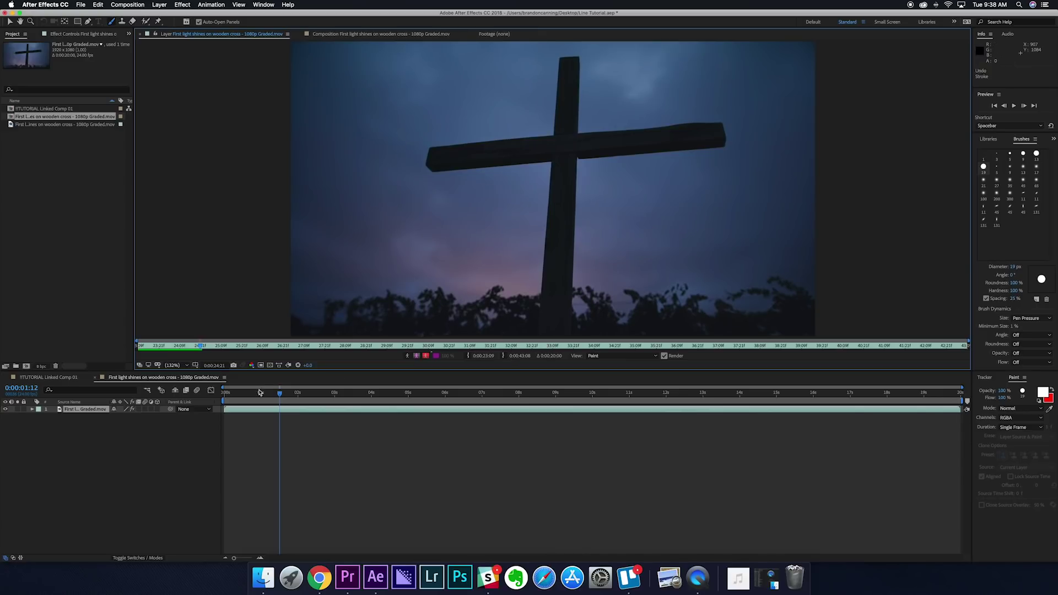
# - Preview the painted line from frame 0, then close After Effects and return to Premiere Pro
pyautogui.moveTo(280, 394); pyautogui.dragTo(185, 393)
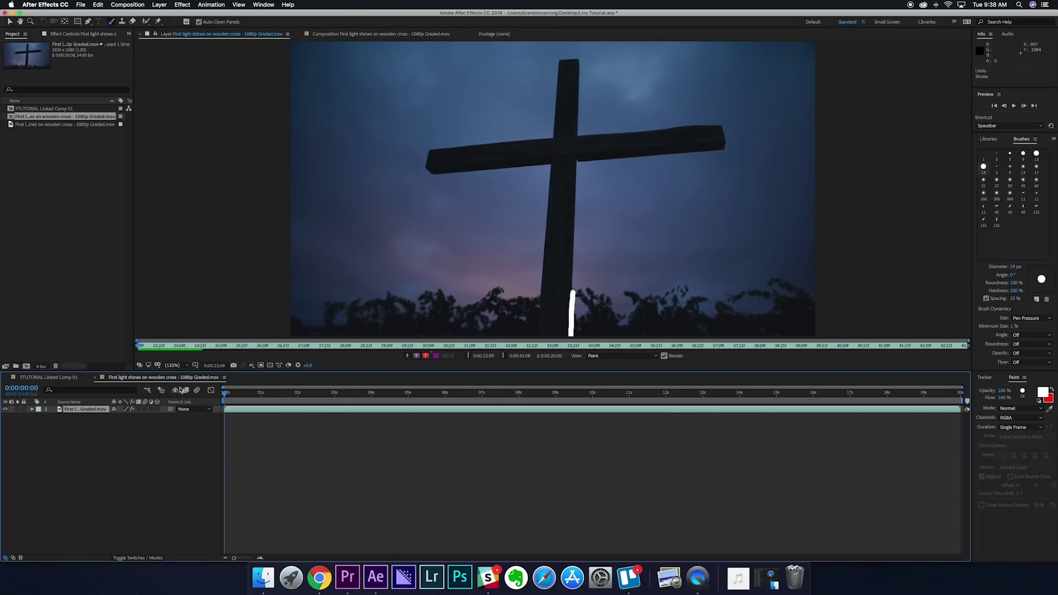
pyautogui.press('space')
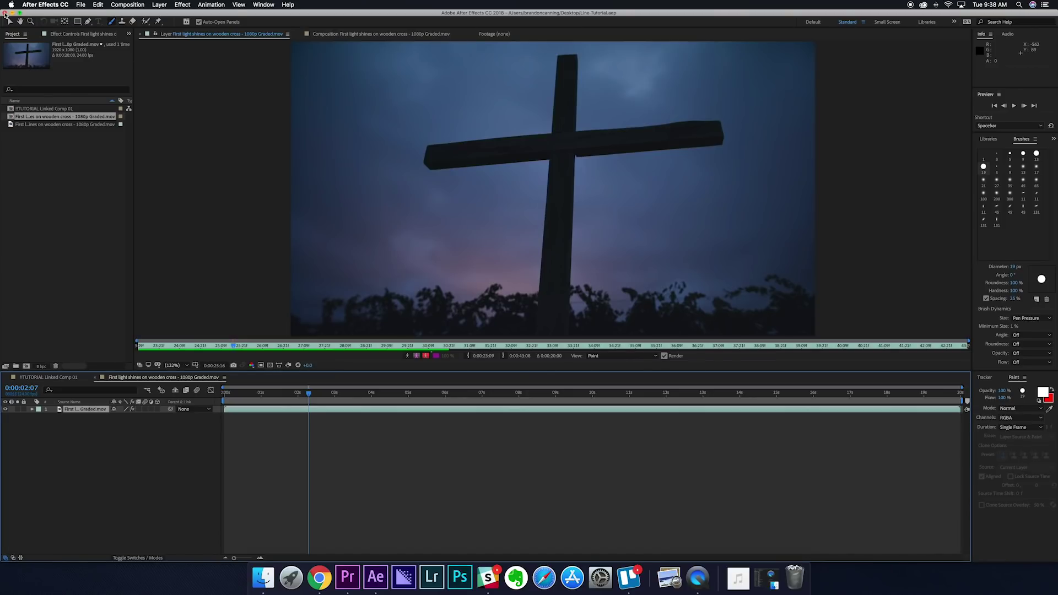
pyautogui.click(5, 13)
pyautogui.press('super+Tab')
pyautogui.moveTo(337, 413); pyautogui.dragTo(308, 411)
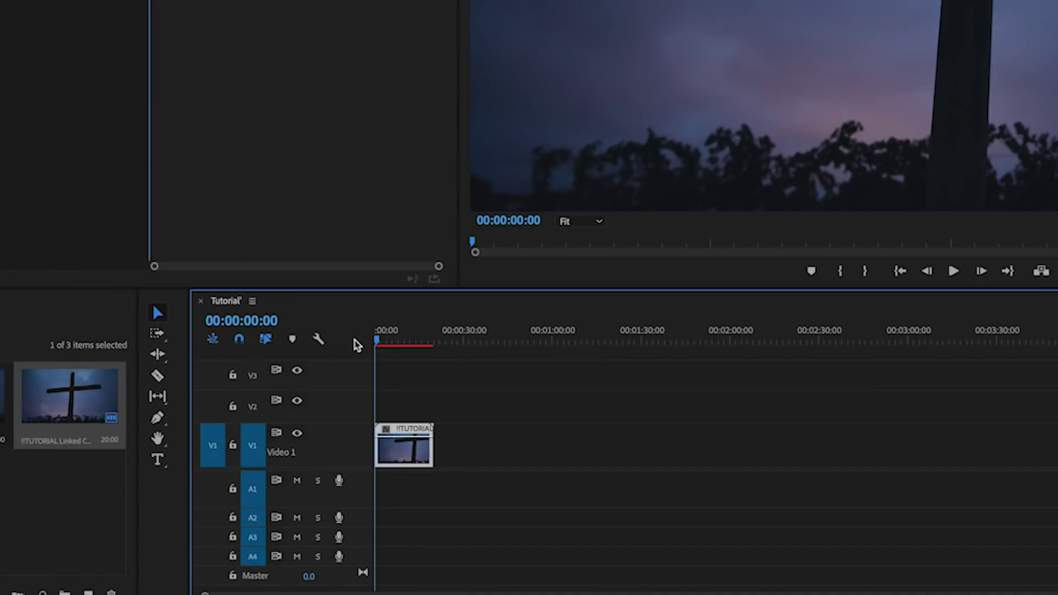
# - Render the Tutorial sequence In to Out and play the linked cross comp from the start
pyautogui.click(367, 407)
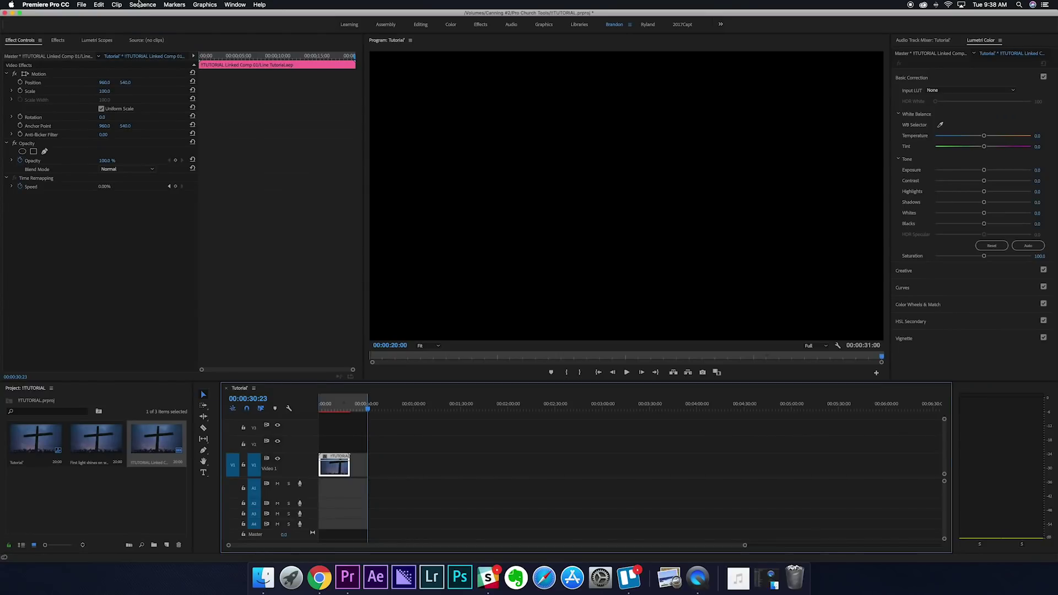
pyautogui.click(143, 5)
pyautogui.click(157, 36)
pyautogui.moveTo(369, 412); pyautogui.dragTo(214, 416)
pyautogui.press('space')
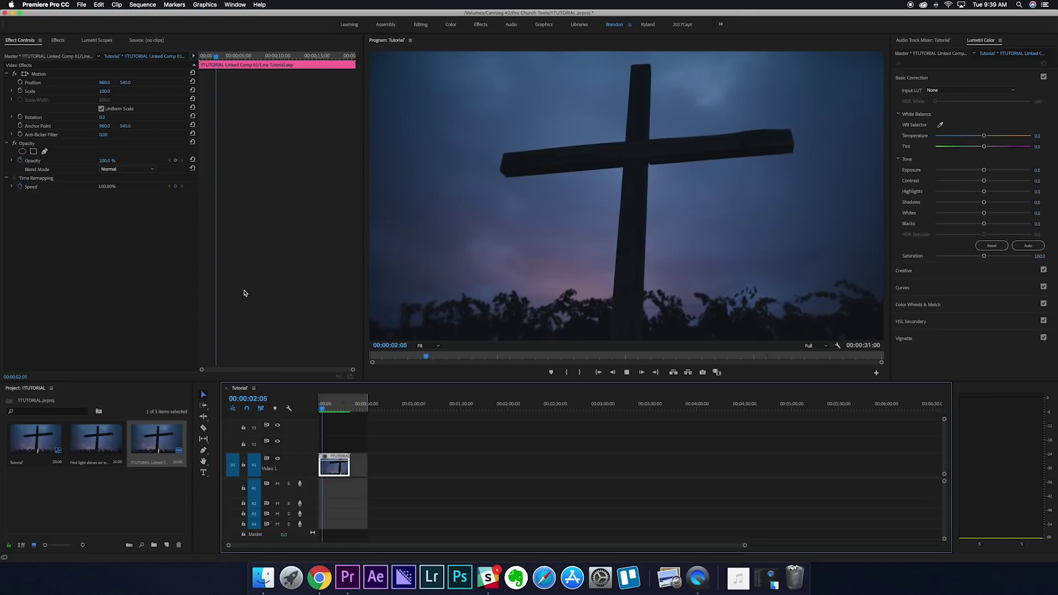
pyautogui.click(320, 408)
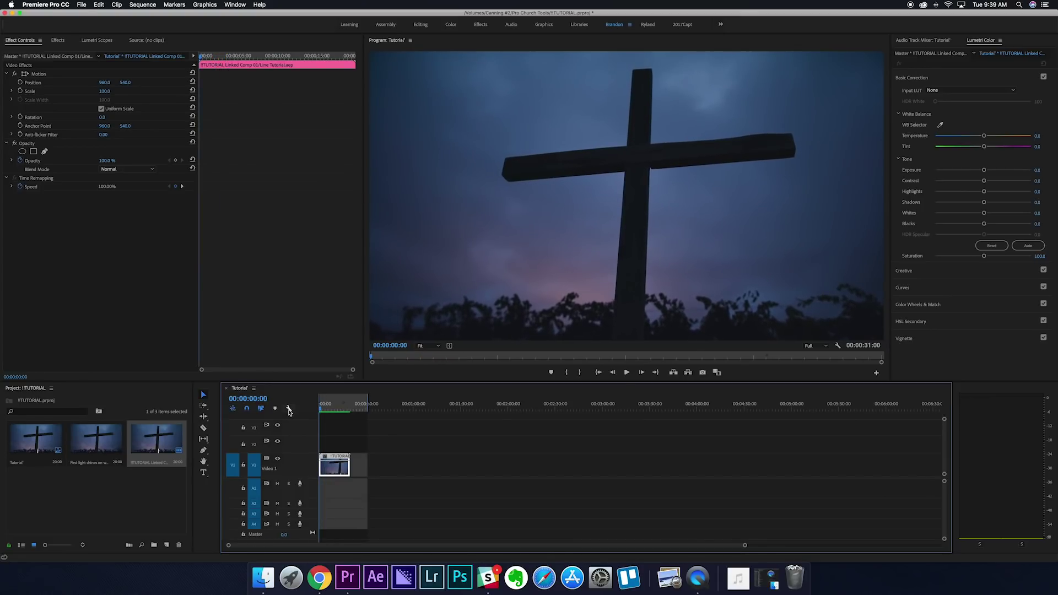